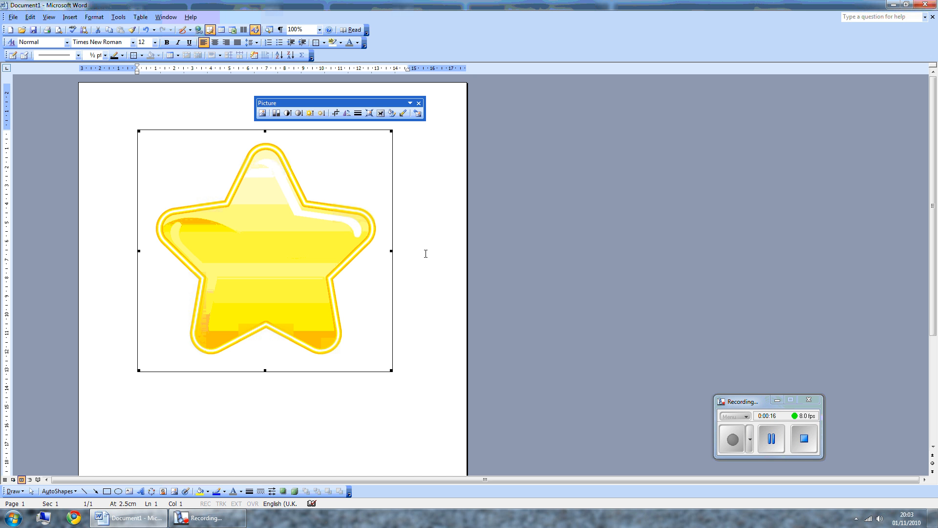
Set the star picture's text wrapping to In Front of Text.
click(380, 113)
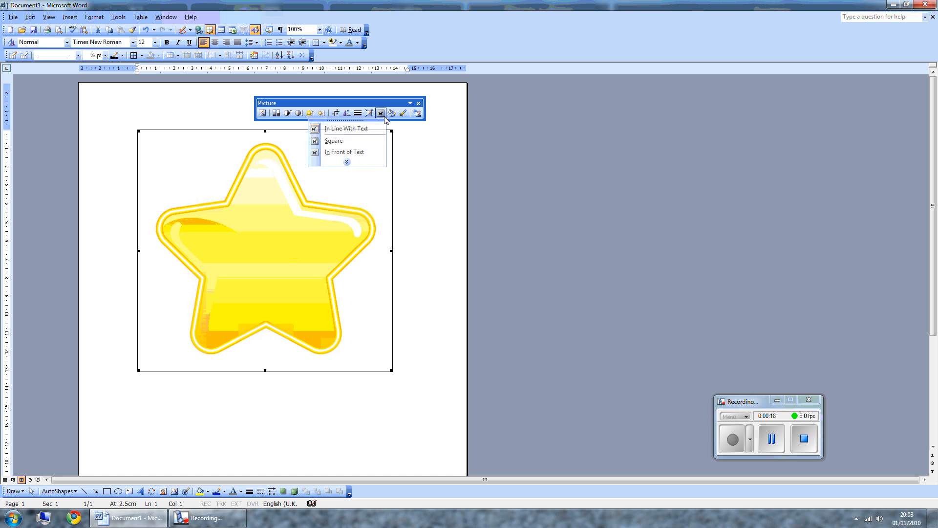
click(361, 153)
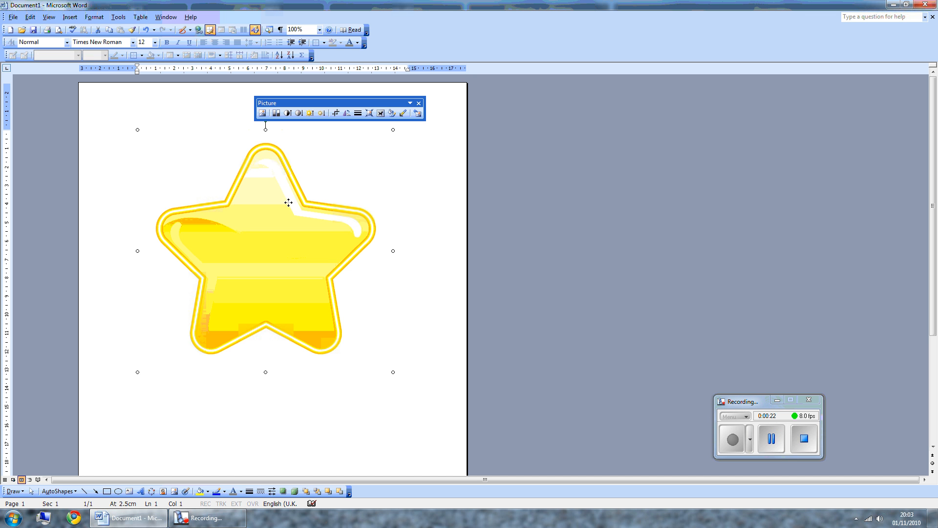
Shrink the star to a small icon in the page's top-left corner and move the Picture toolbar aside.
drag(289, 202, 234, 219)
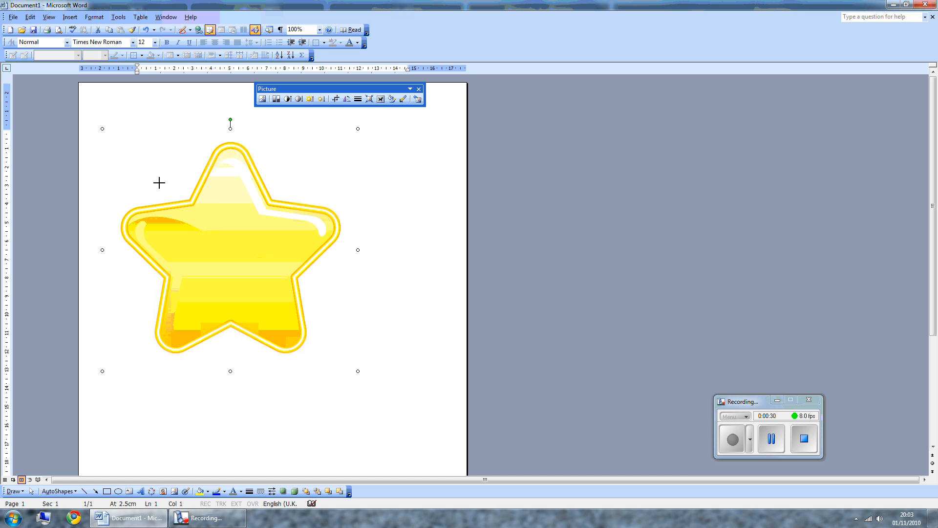
drag(141, 163, 120, 118)
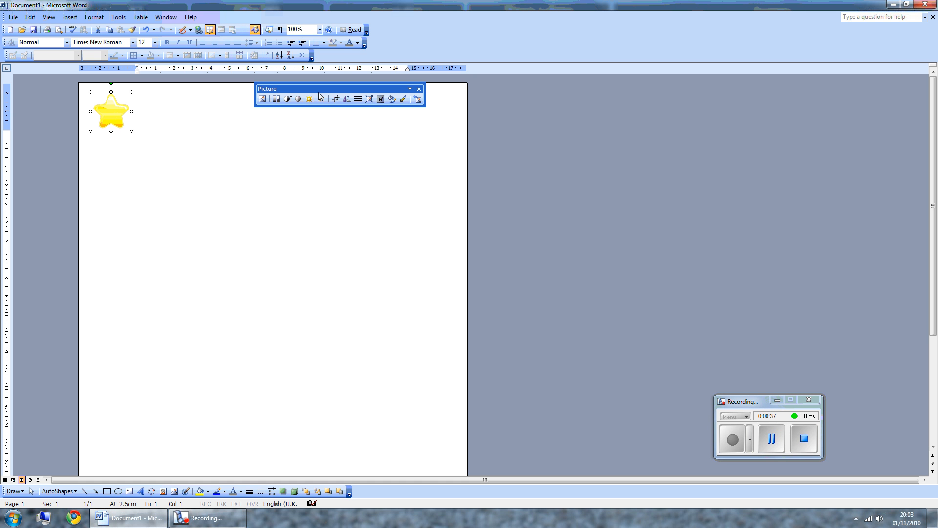
drag(319, 92, 287, 198)
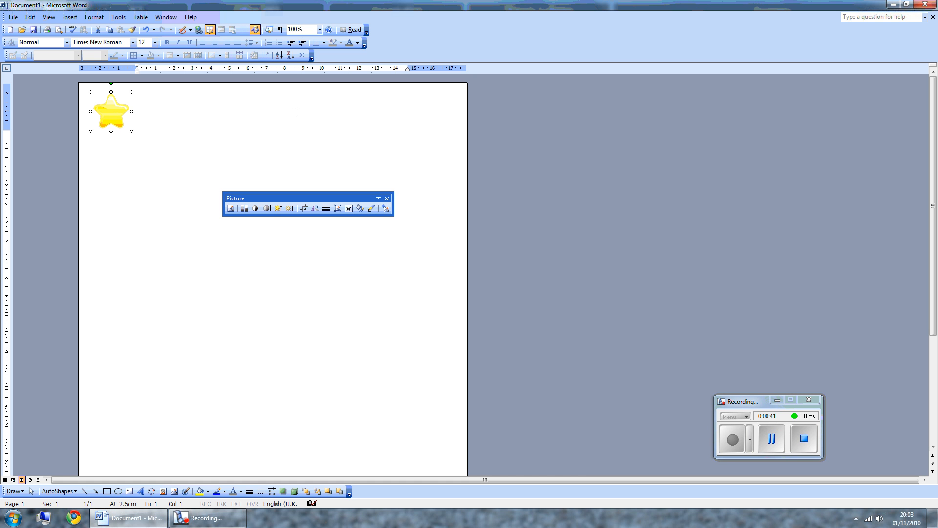
Copy the small star and paste copies side by side across the top of the page.
right_click(119, 106)
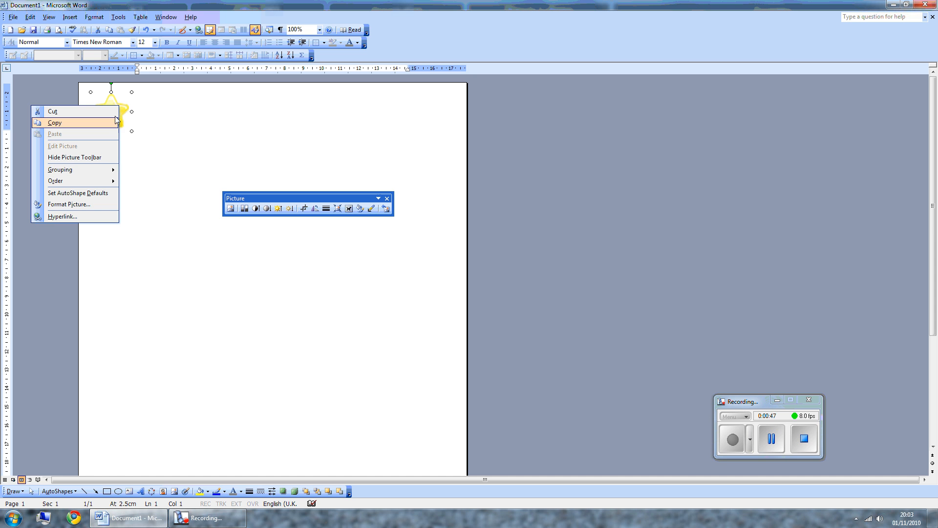
click(112, 101)
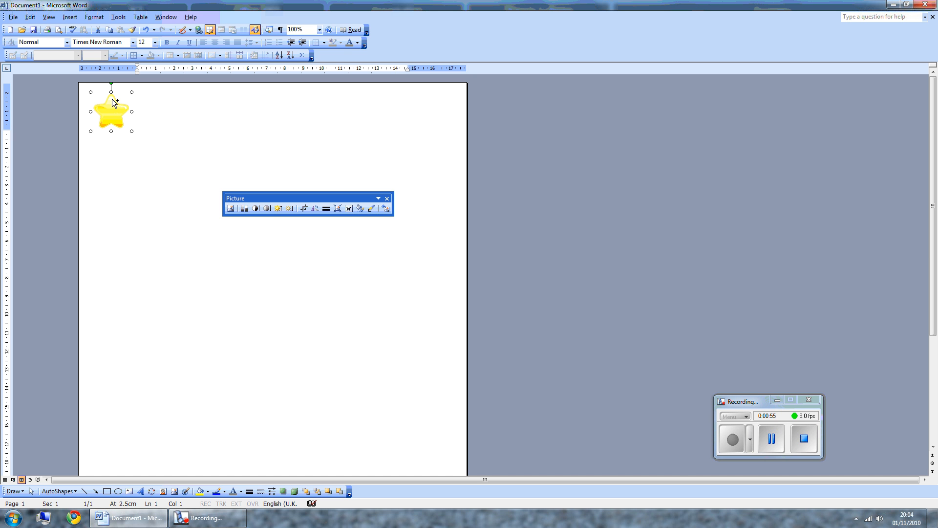
drag(112, 99, 120, 107)
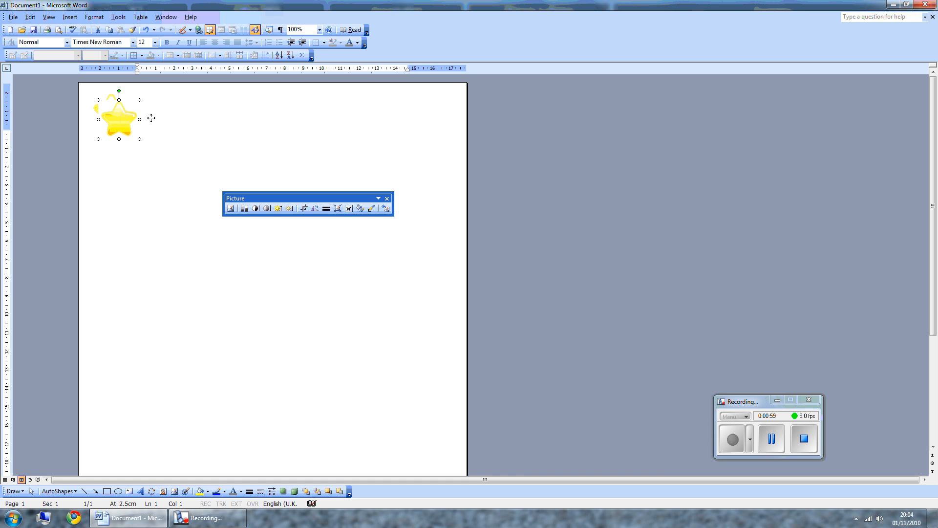
drag(152, 118, 164, 114)
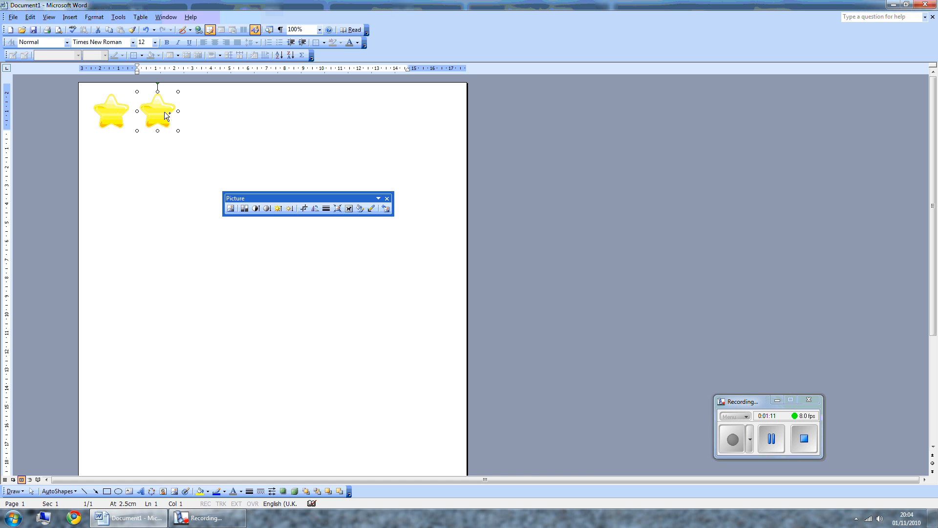
key(ctrl+v)
key(ctrl+v)
key(ctrl+v)
key(ctrl+v)
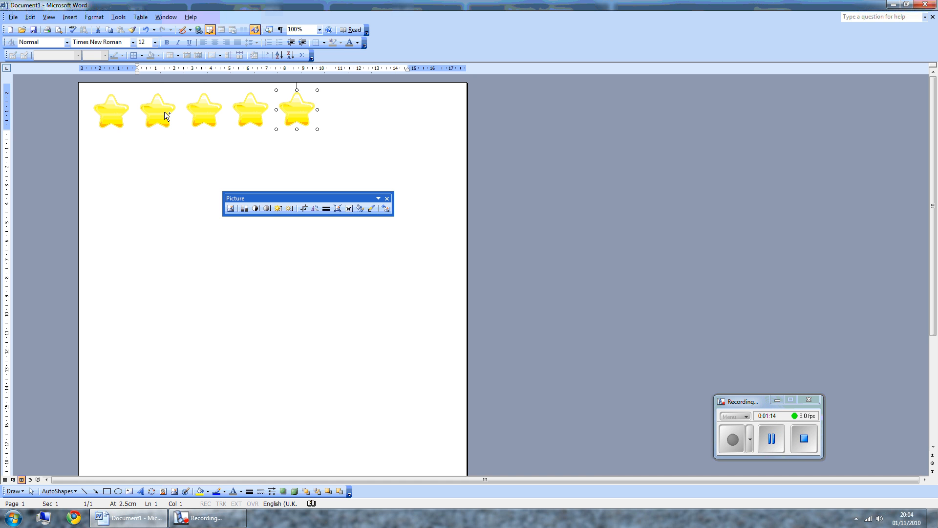
key(ctrl+v)
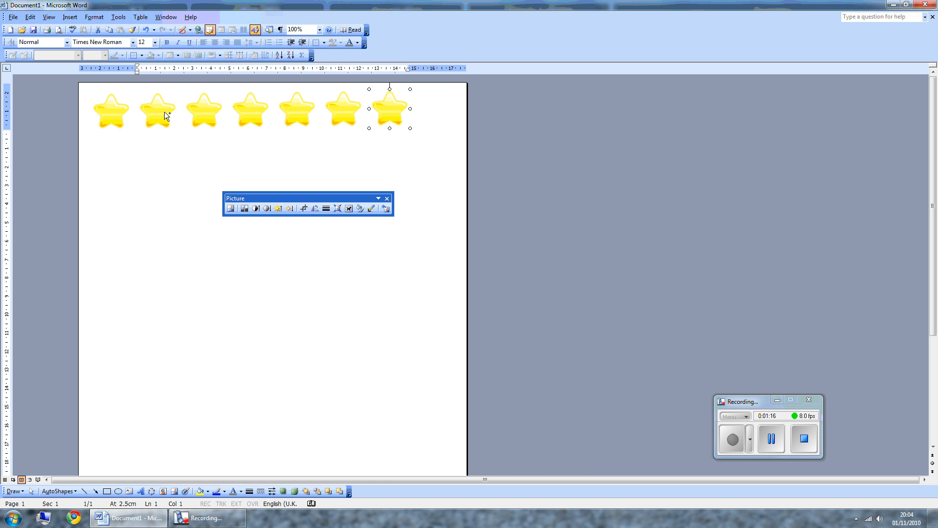
key(ctrl+v)
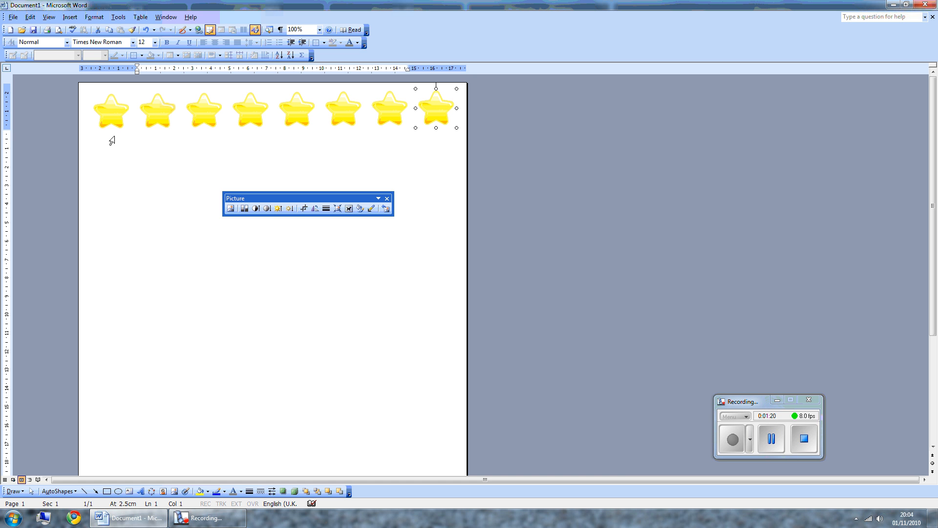
Select all eight top-row stars and apply Align Middle.
click(31, 491)
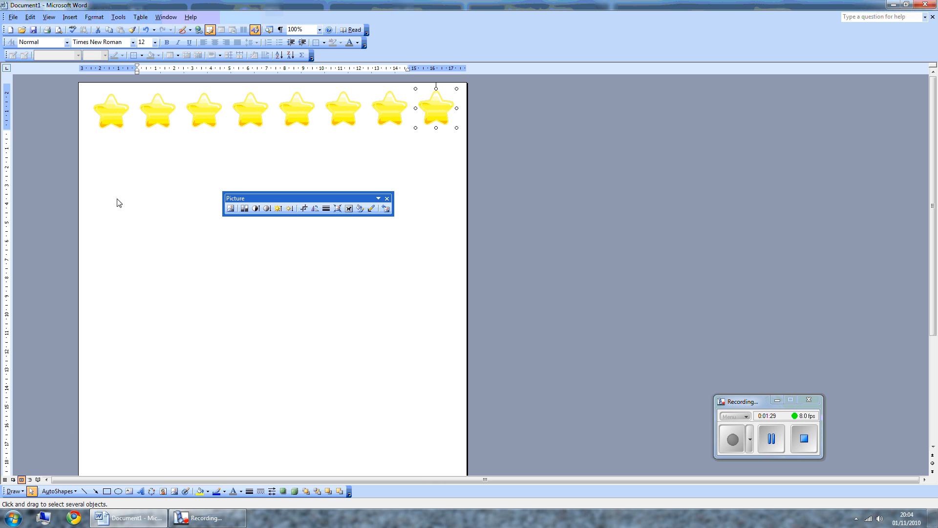
click(93, 148)
drag(391, 86, 472, 84)
click(13, 491)
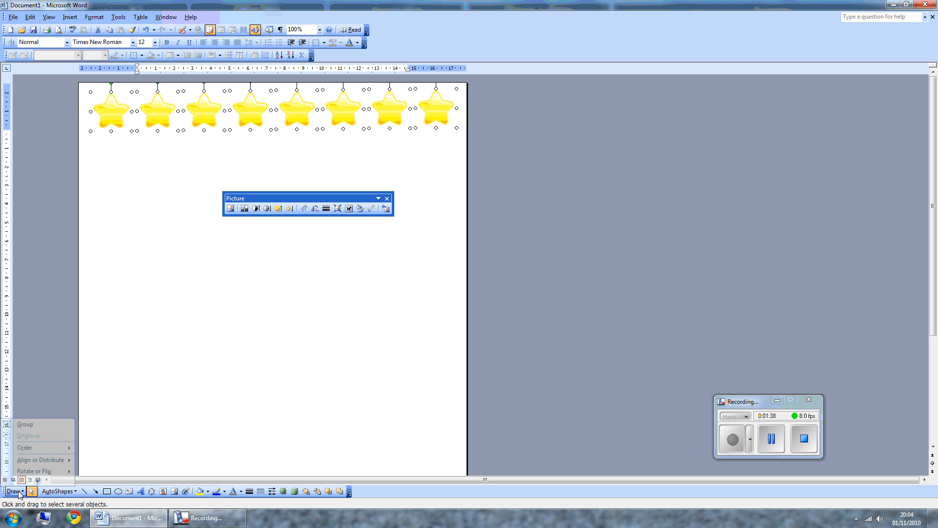
mouse_move(38, 464)
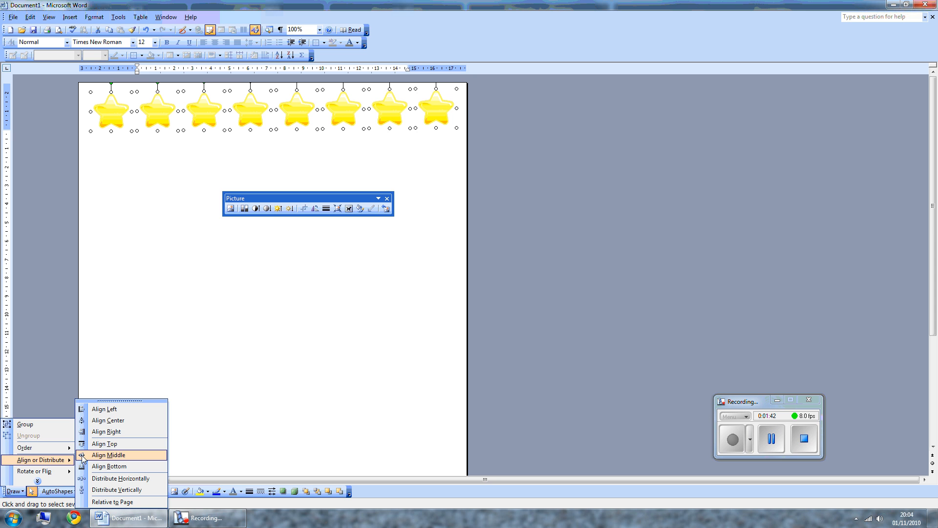
click(109, 455)
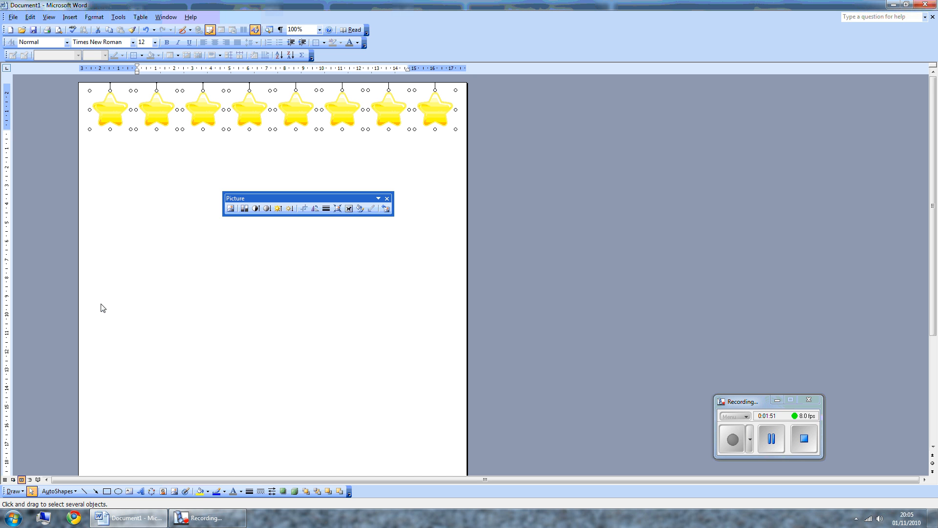
Zoom to Whole Page, move the Picture toolbar off the page, and deselect the stars.
click(319, 30)
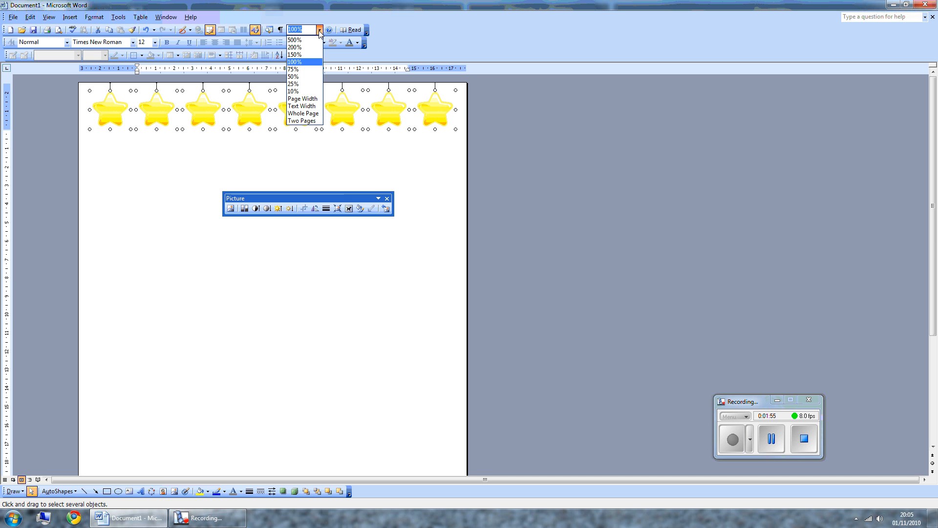
click(309, 113)
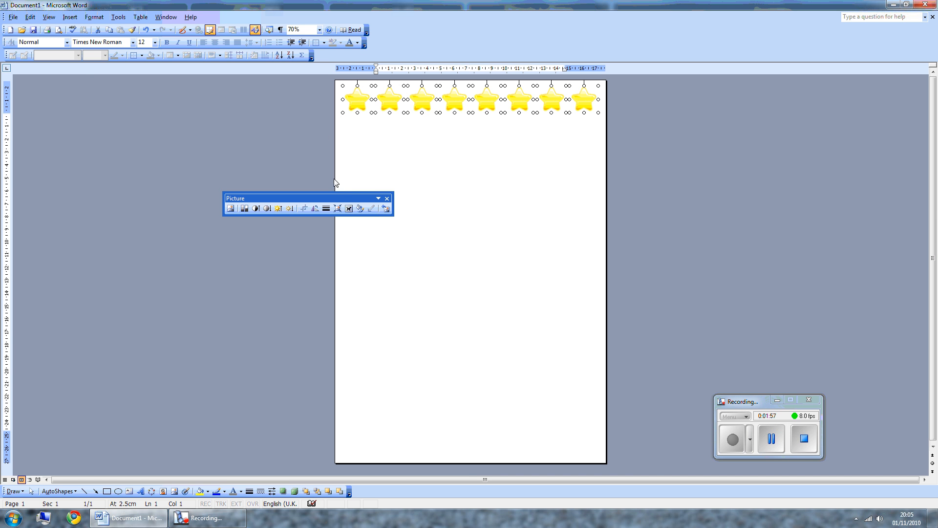
drag(340, 197, 268, 189)
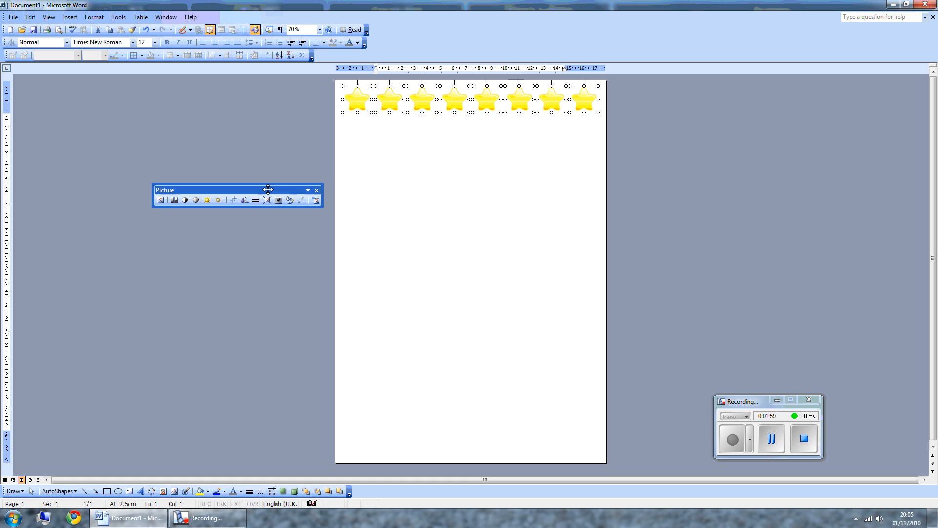
click(404, 138)
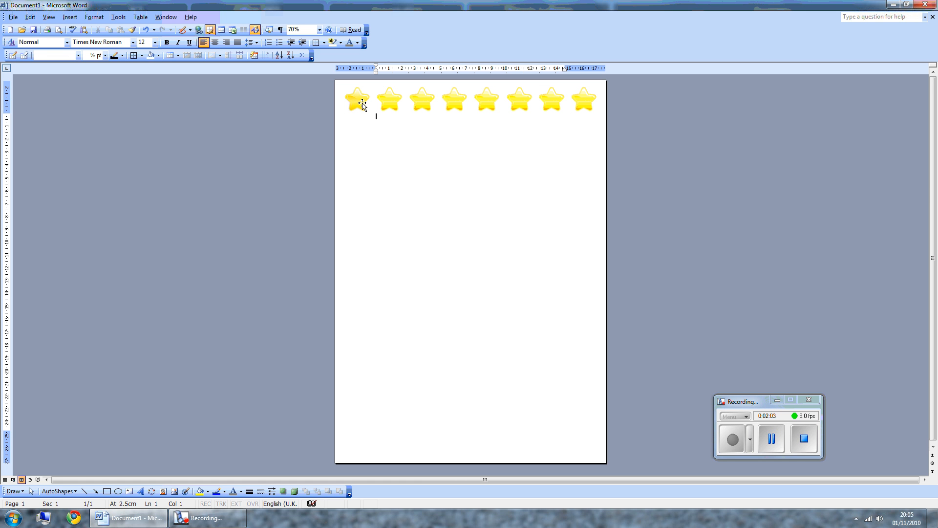
Duplicate the first star repeatedly with Ctrl+D to build a column down the left side.
click(356, 107)
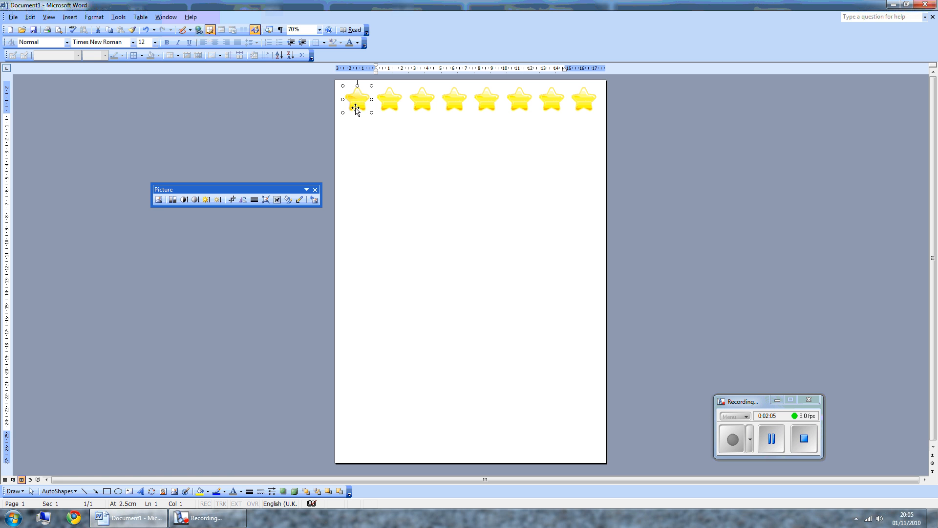
key(ctrl+v)
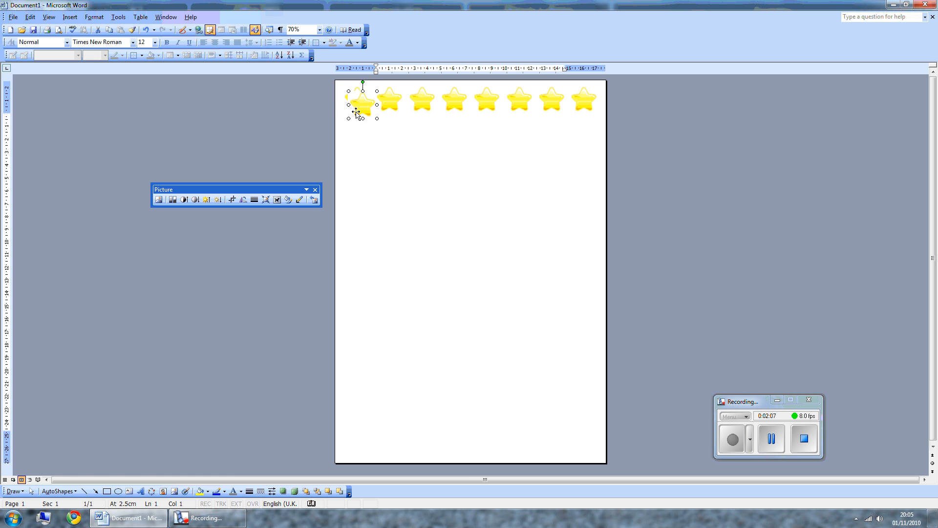
drag(360, 108, 360, 132)
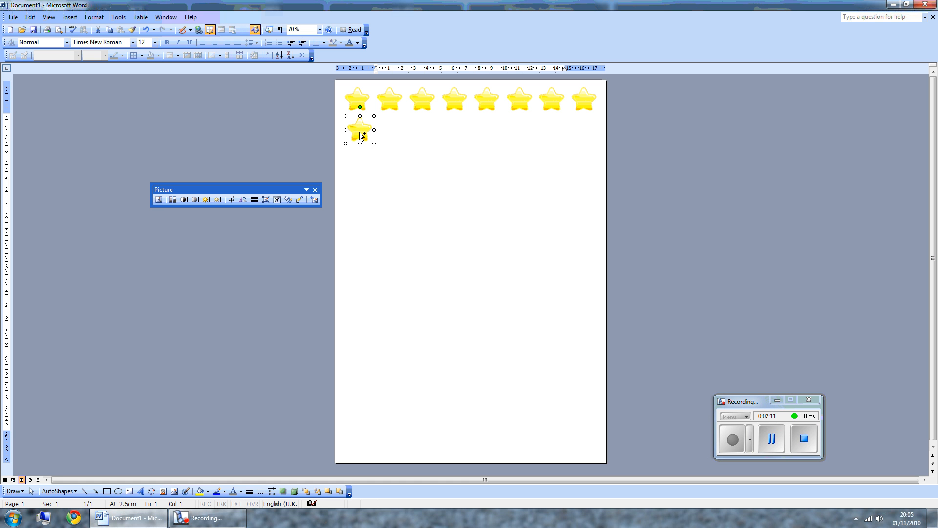
key(ctrl+d)
key(ctrl+d)
key(ctrl+d)
key(ctrl+d)
key(ctrl+d)
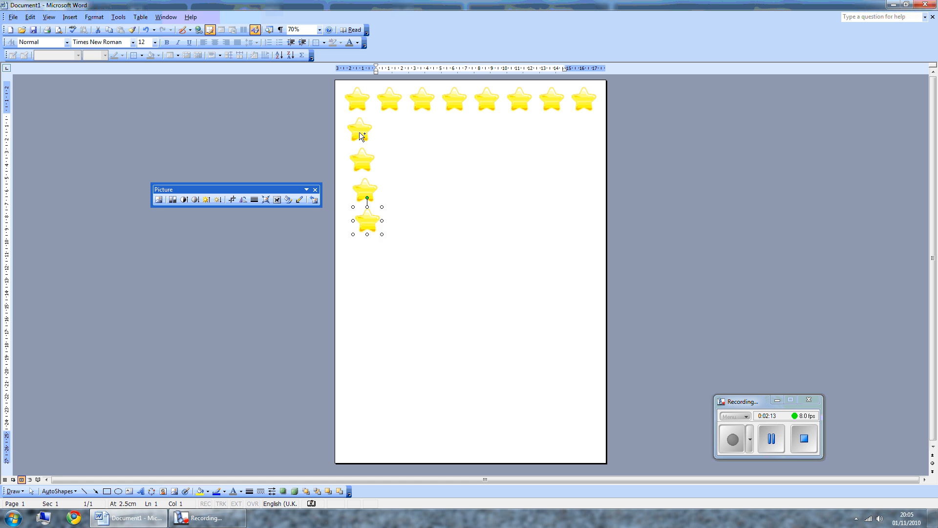
key(ctrl+d)
key(ctrl+d)
key(ctrl+d)
key(ctrl+d)
key(ctrl+d)
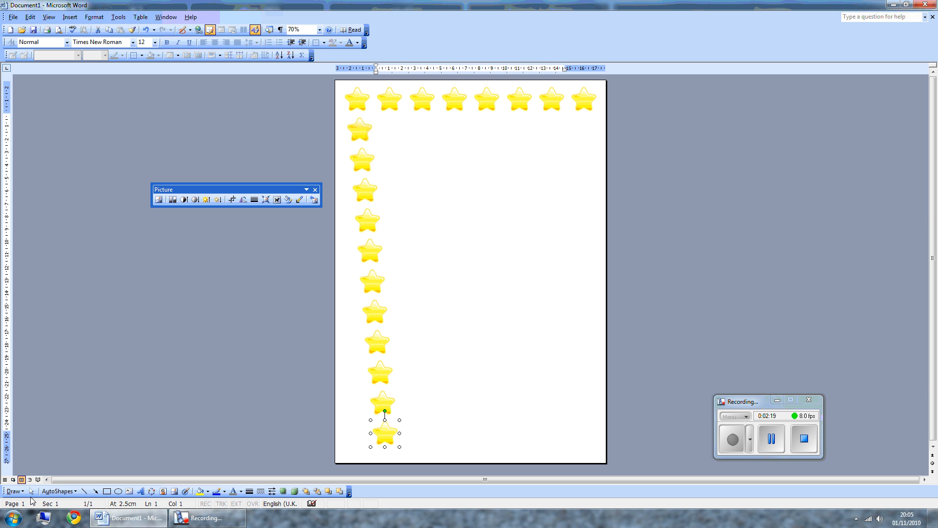
click(31, 491)
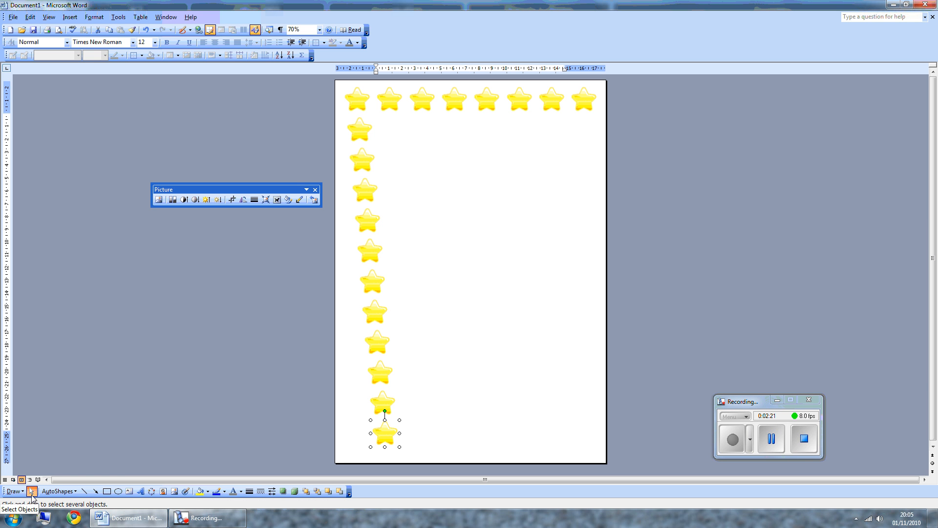
Select the left-column stars, apply Align Center, and nudge the column to the page's left edge.
mouse_move(338, 83)
mouse_down()
mouse_move(369, 295)
mouse_move(415, 474)
mouse_move(401, 454)
mouse_up()
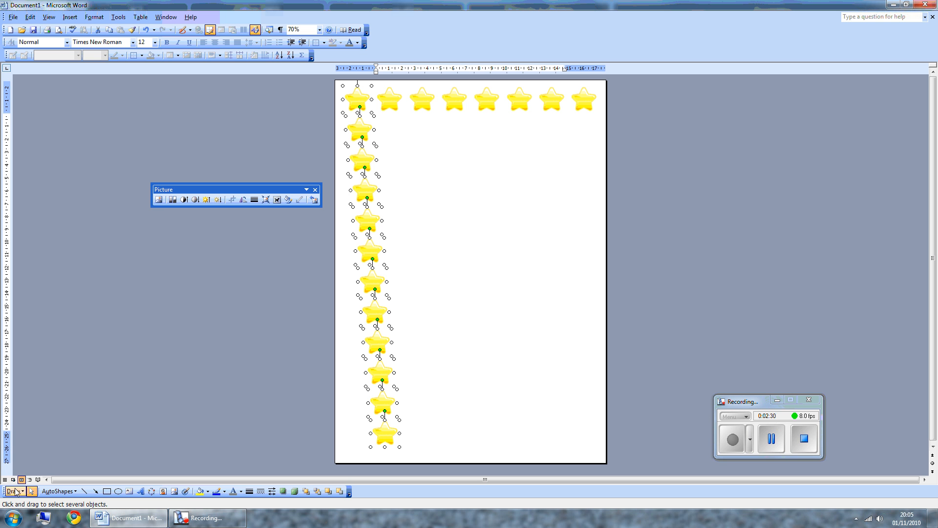
click(16, 491)
mouse_move(33, 466)
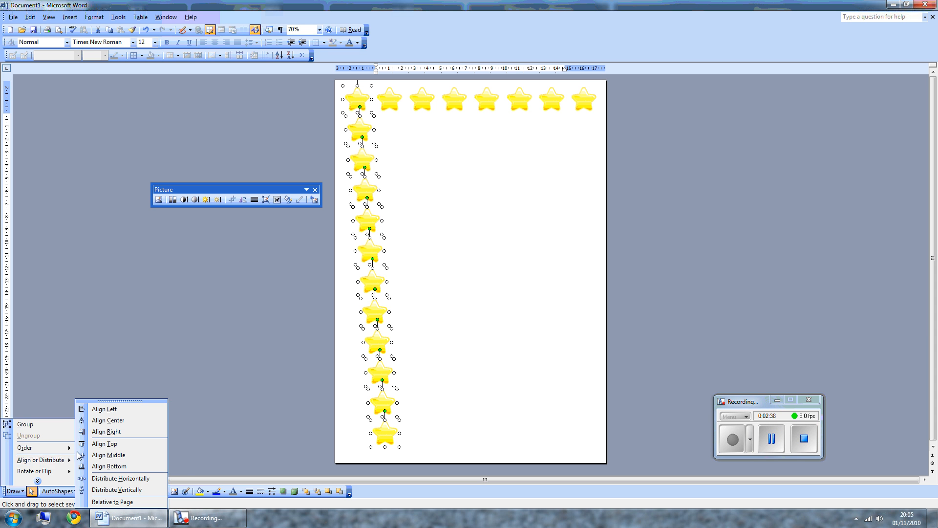
click(103, 421)
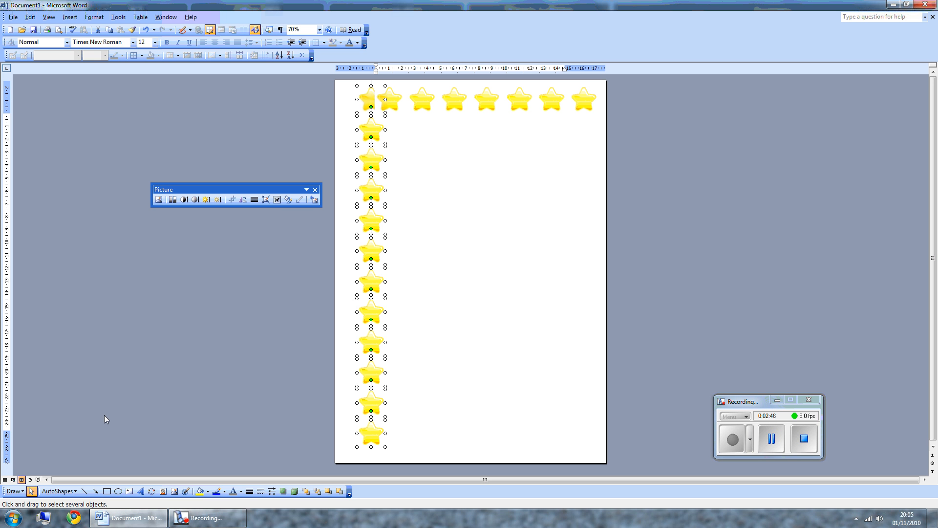
key(Left)
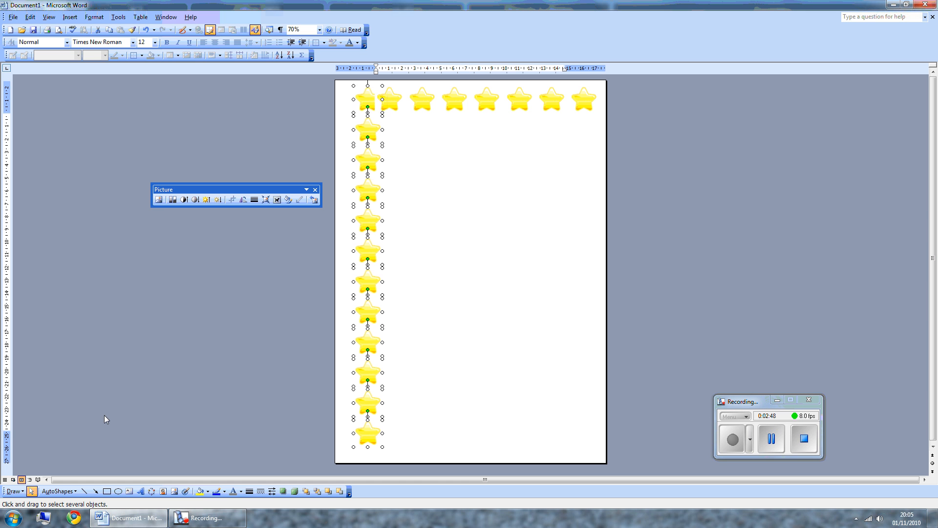
key(Left)
key(Left)
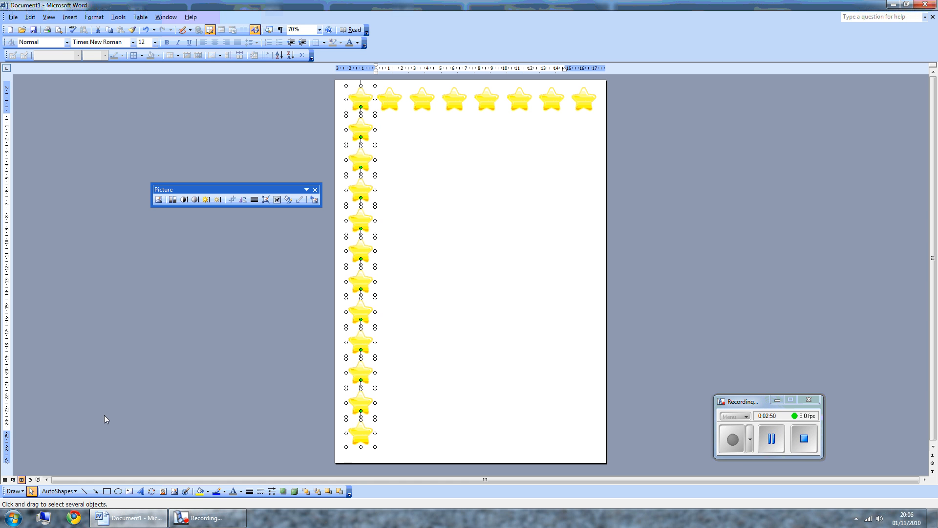
key(Left)
key(Left)
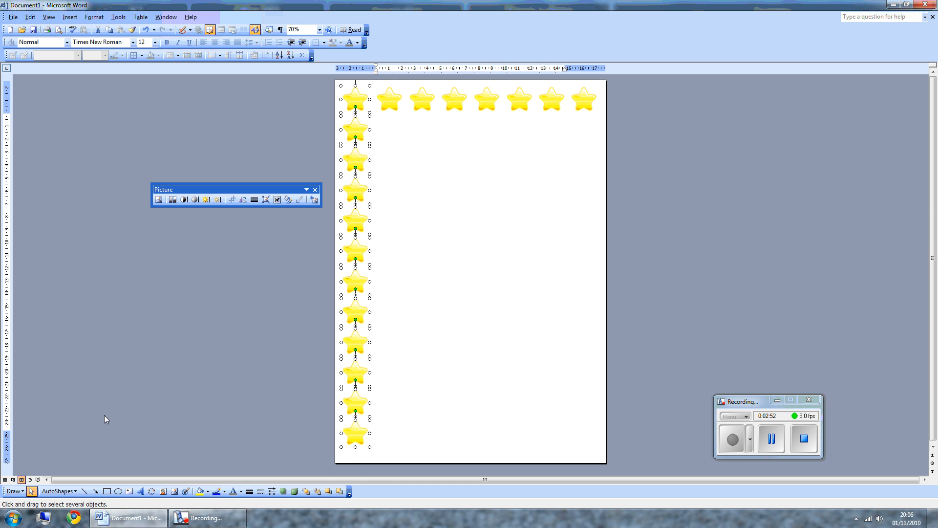
key(ctrl+Right)
key(ctrl+Right)
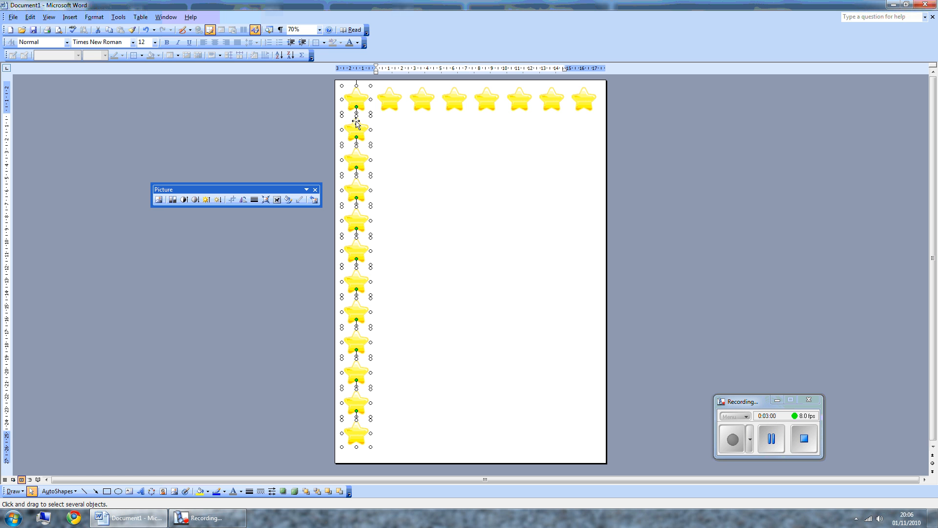
Copy the left star column to the right edge of the page.
drag(358, 124, 585, 130)
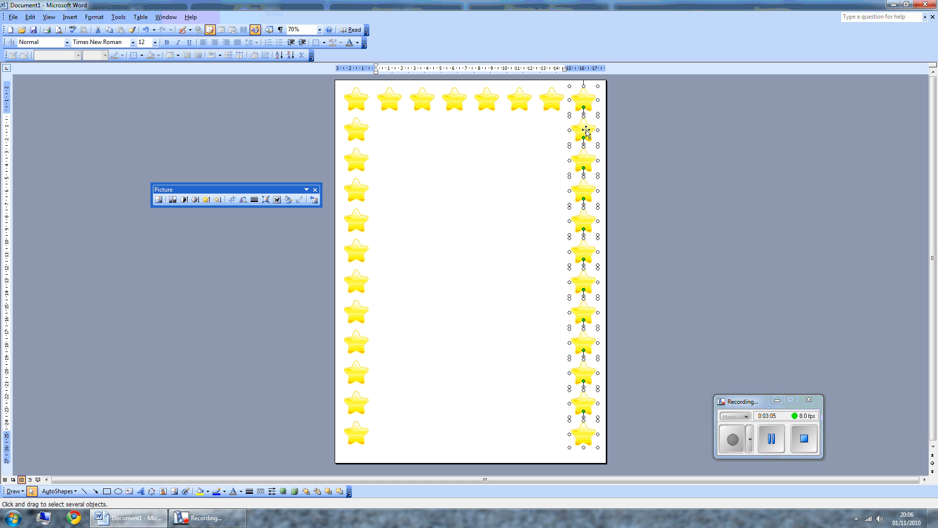
click(509, 133)
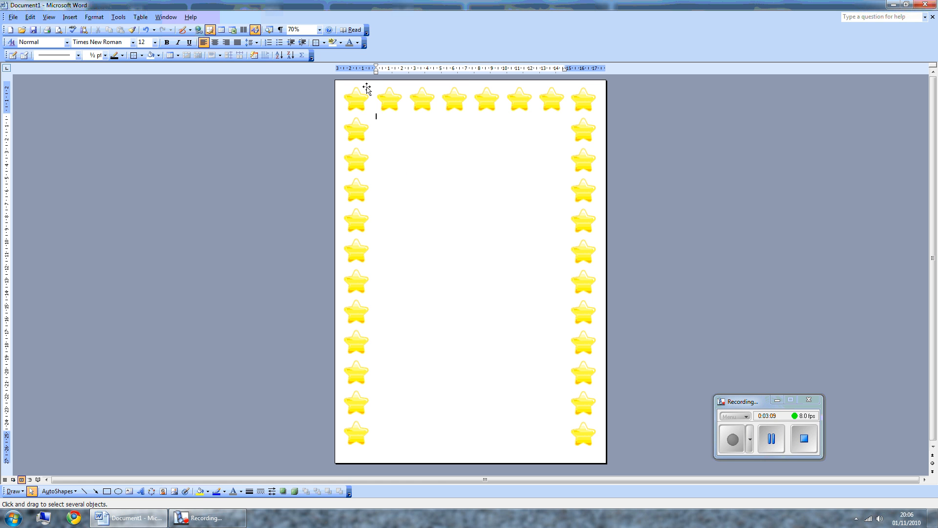
Copy the six inner top-row stars down to the bottom edge of the page.
drag(370, 82, 569, 122)
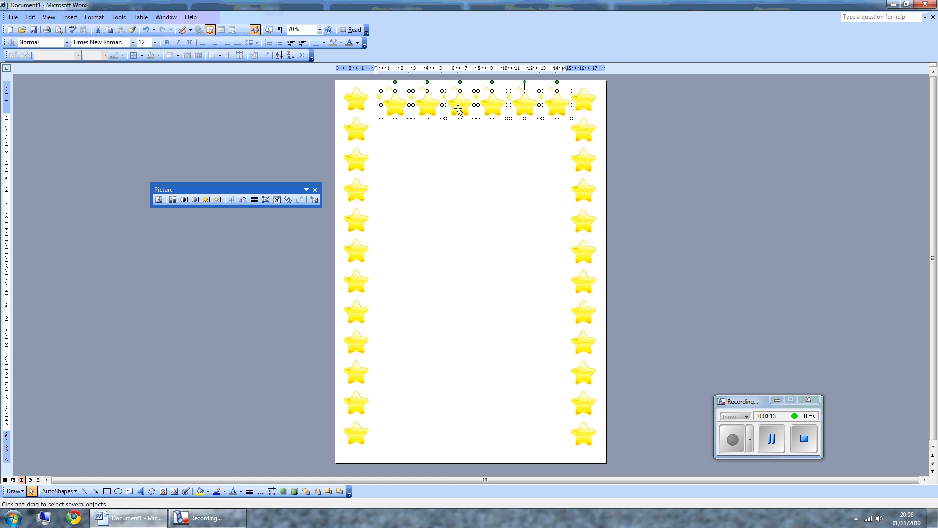
drag(452, 109, 452, 432)
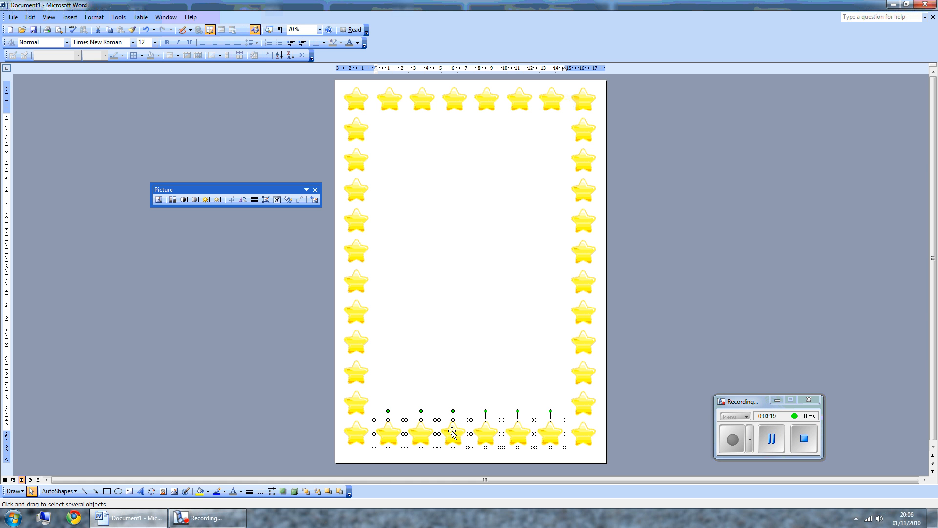
click(437, 381)
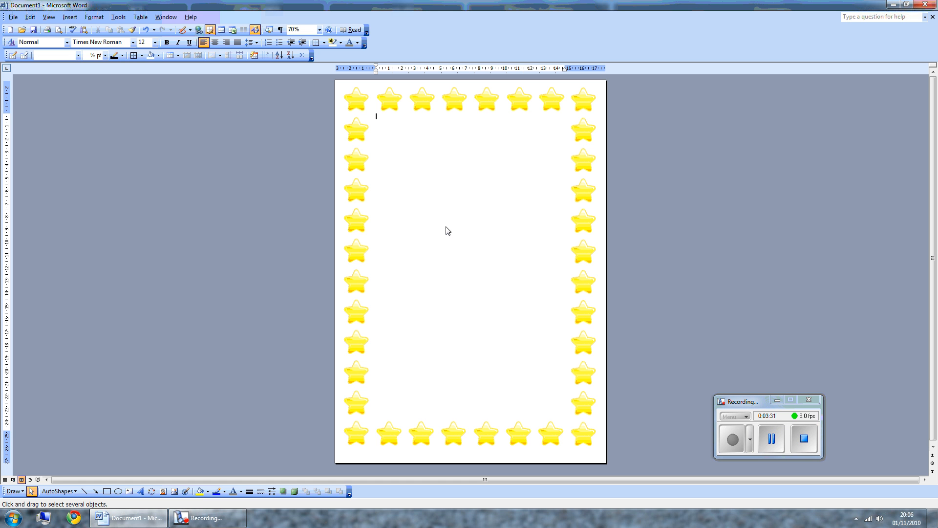
text(sdfdfdsfdsfdsfdsfdsfsfs)
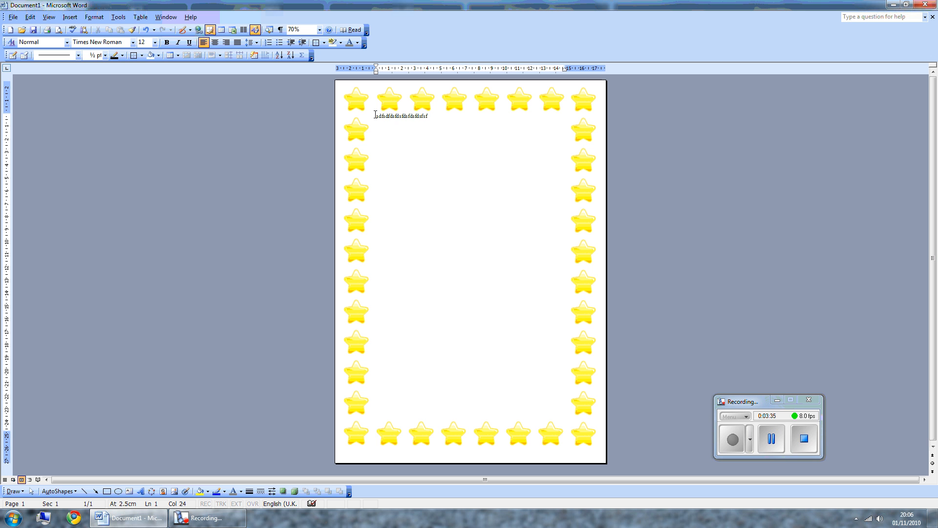
double_click(433, 117)
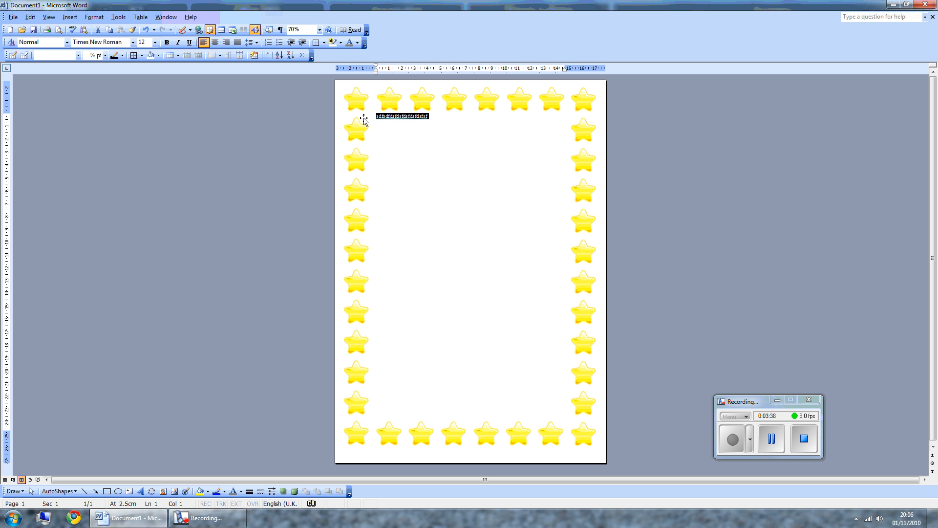
key(Delete)
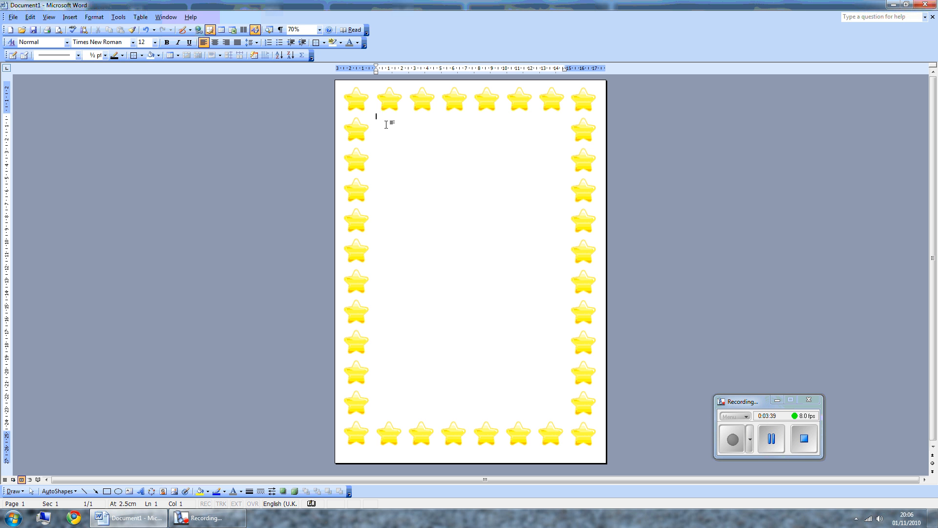
Draw a text box filling the inside of the star border, set to No Line and No Fill.
click(129, 491)
drag(374, 116, 566, 416)
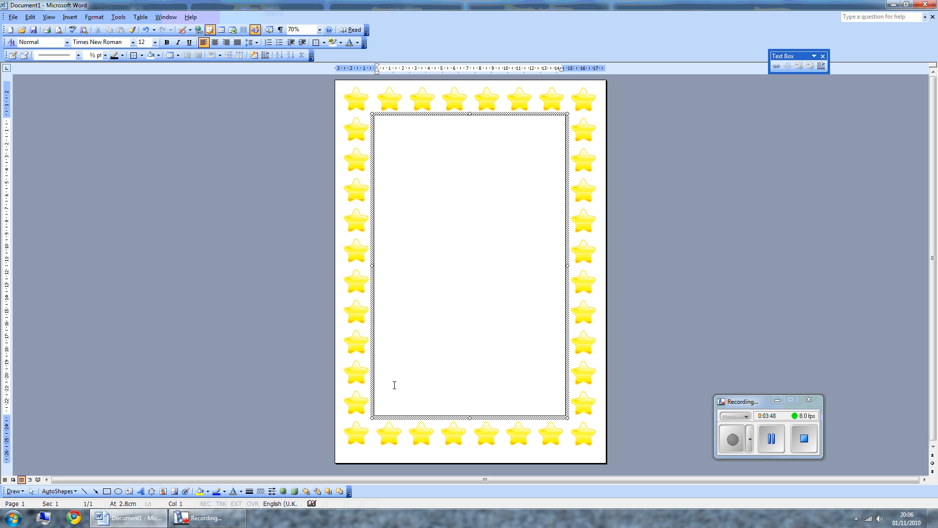
click(225, 491)
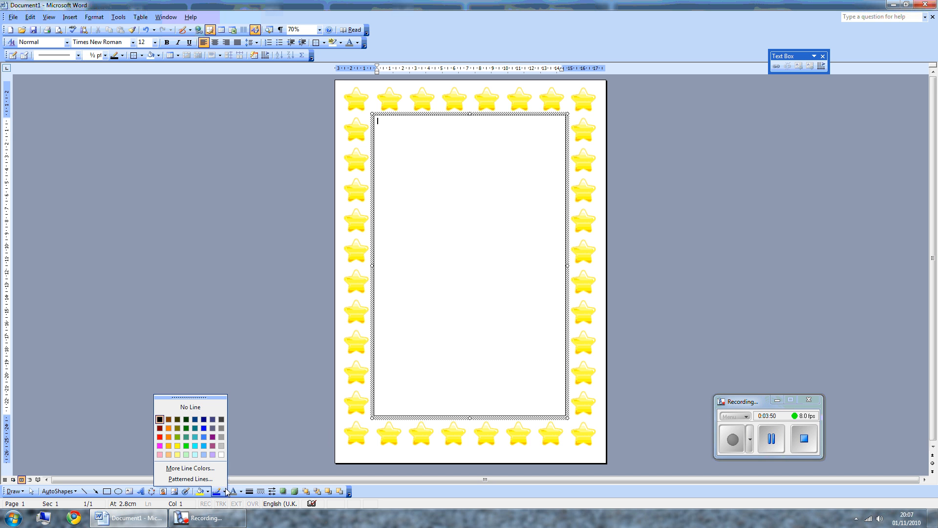
click(216, 407)
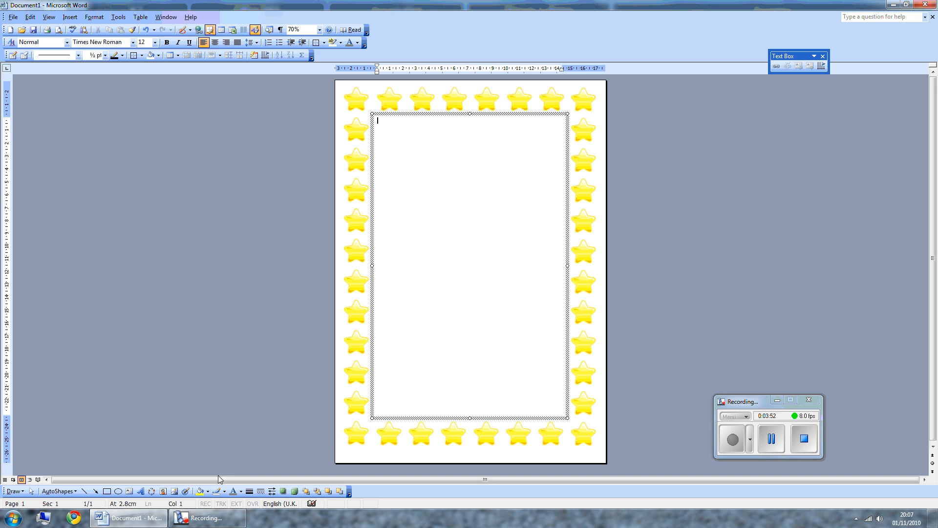
click(210, 492)
click(204, 407)
Type 'This is where you type your text.' in 24-point font inside the text box.
click(155, 43)
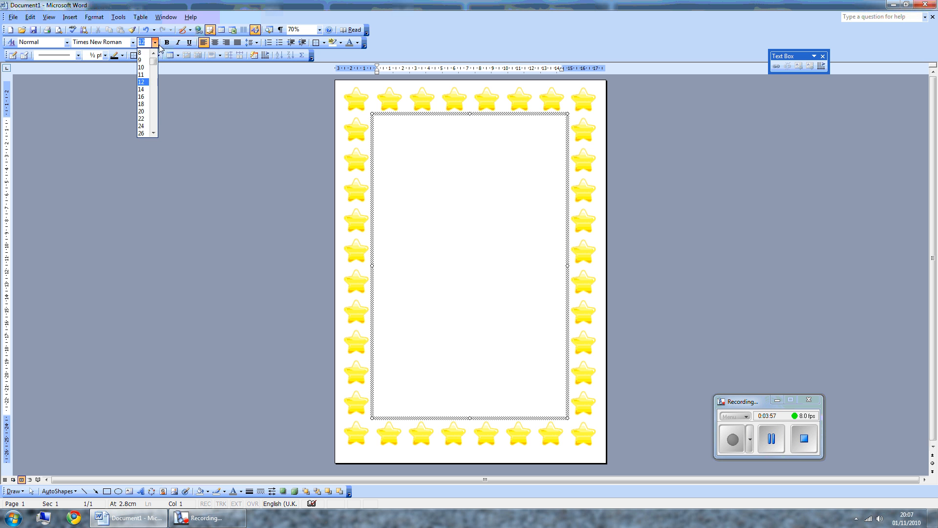
click(143, 126)
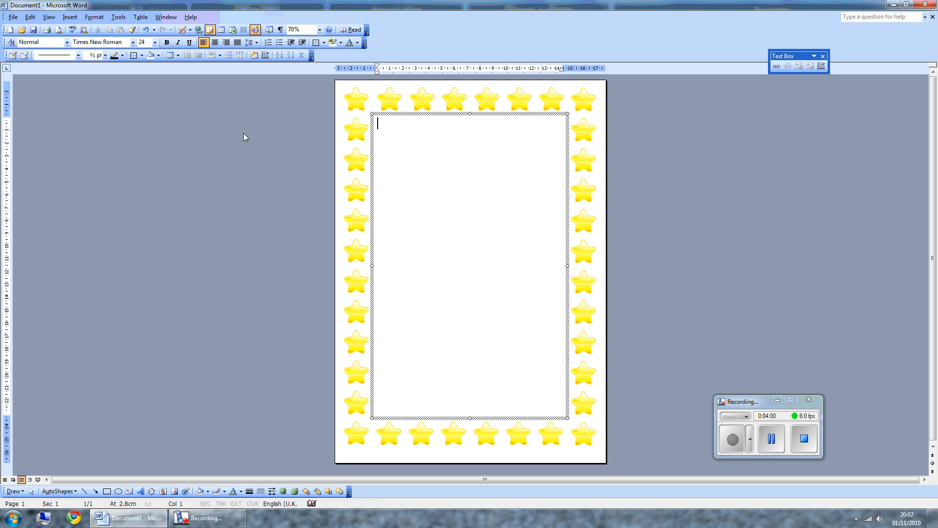
text(This is where you type your text.)
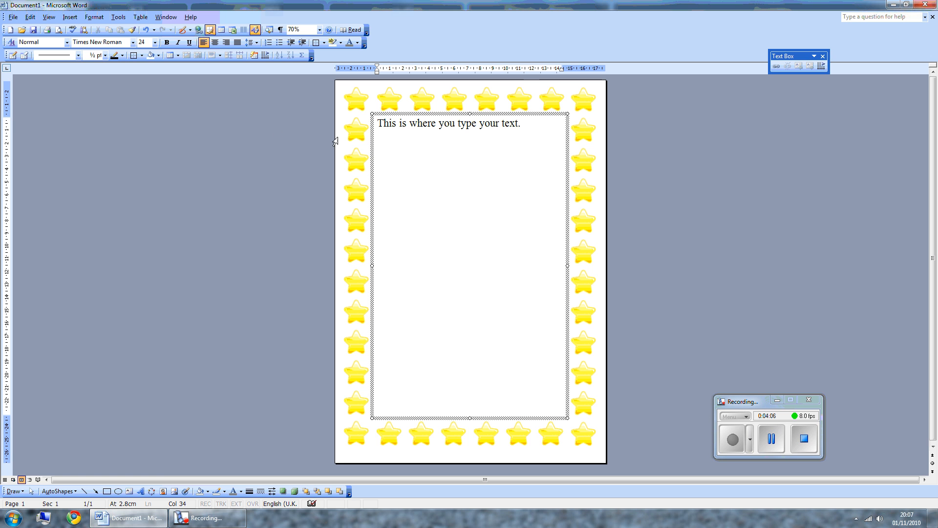
click(604, 154)
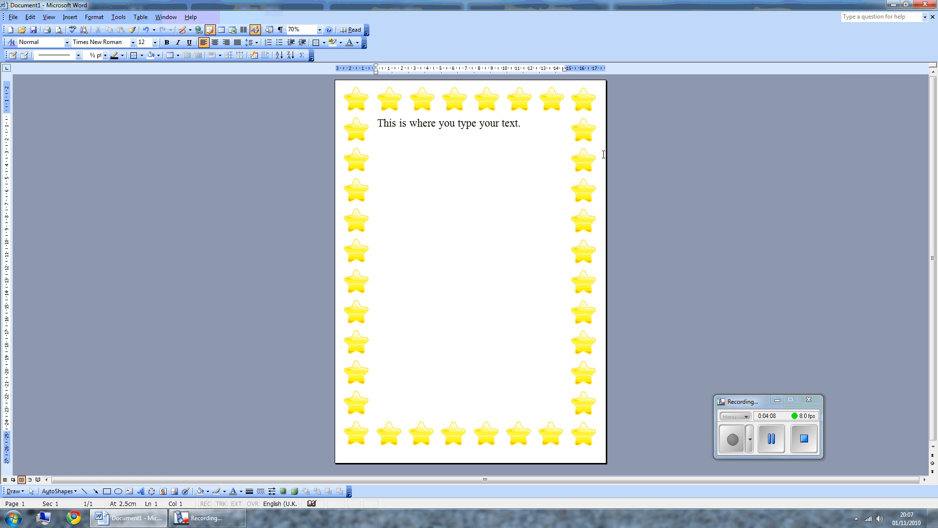